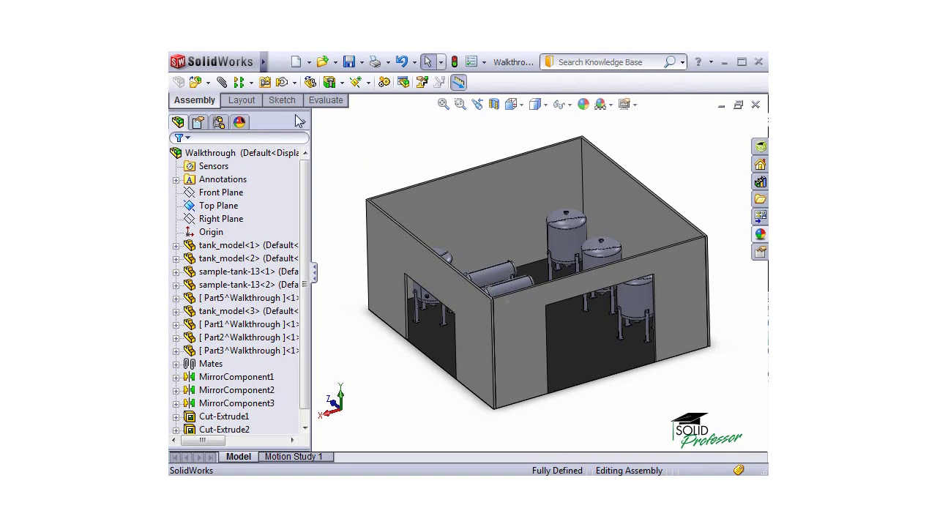
- Find Add Walk-through under View > Lights and Cameras, then show the DisplayManager appearances list
{"action": "left_click", "coordinate": [278, 61]}
{"action": "left_click", "coordinate": [278, 61]}
{"action": "left_click", "coordinate": [320, 64]}
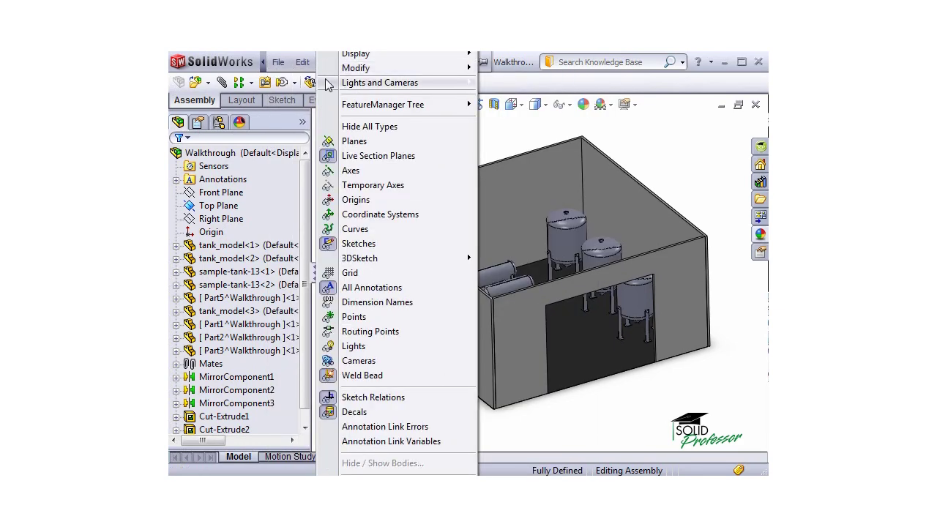
{"action": "mouse_move", "coordinate": [331, 86]}
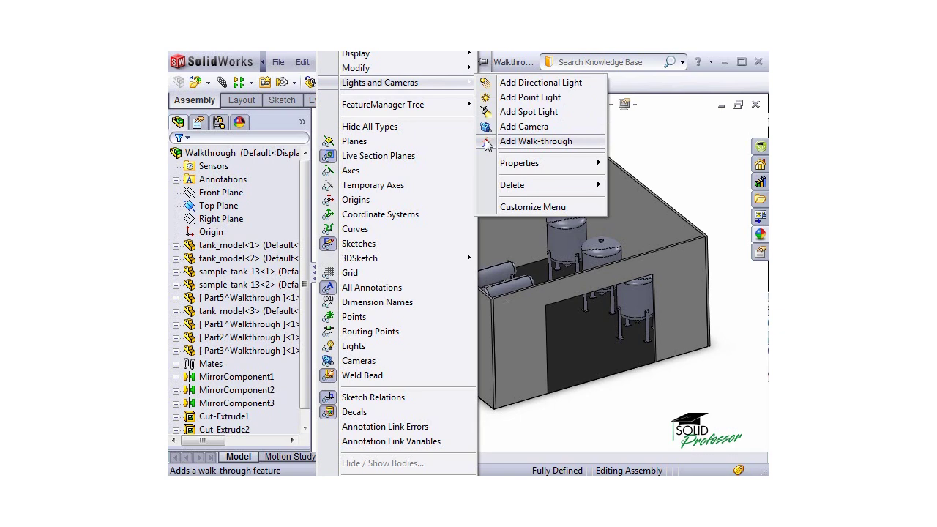
{"action": "left_click", "coordinate": [240, 124]}
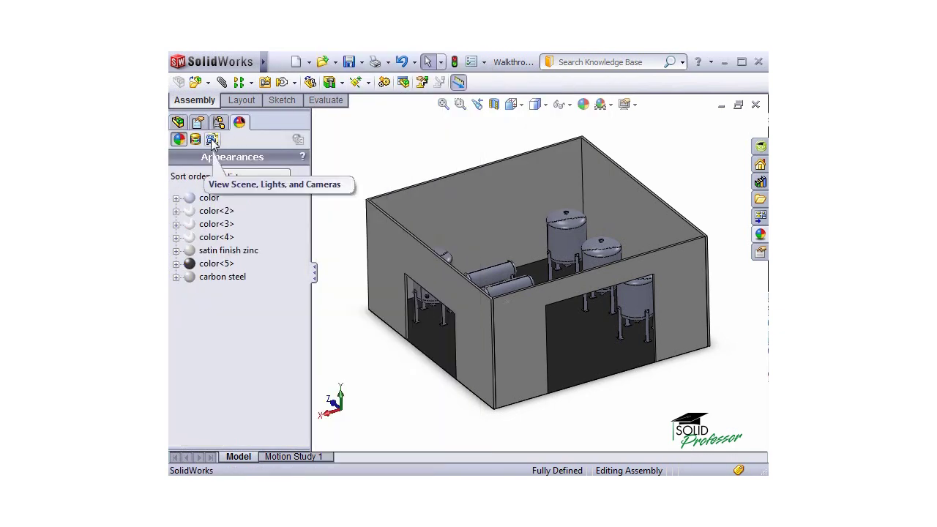
- Add a new walk-through from the Walk-through entry under Scene, Lights, and Cameras
{"action": "left_click", "coordinate": [211, 141]}
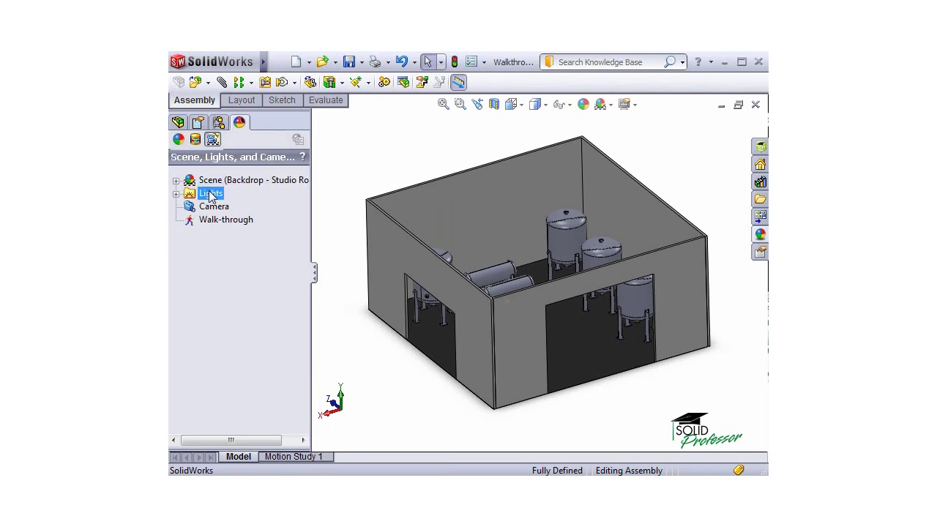
{"action": "left_click", "coordinate": [210, 221]}
{"action": "right_click", "coordinate": [210, 222]}
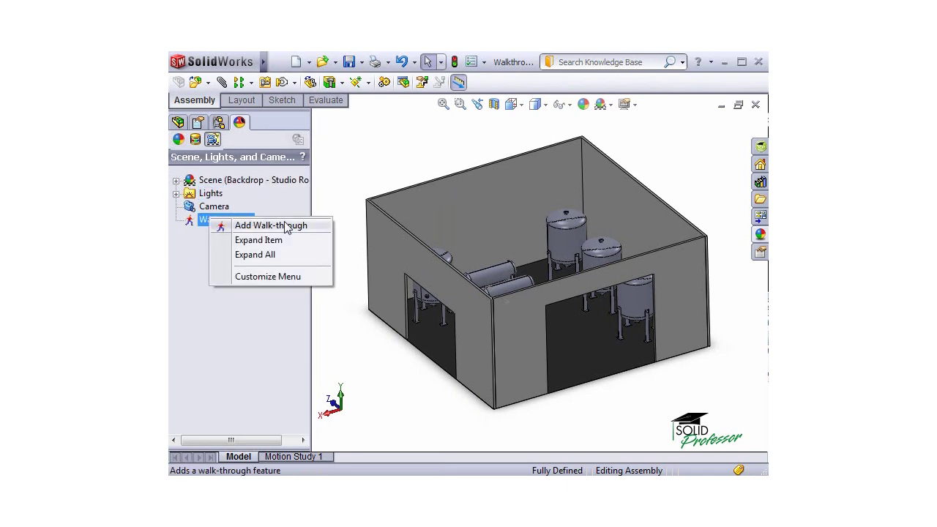
{"action": "left_click", "coordinate": [317, 230]}
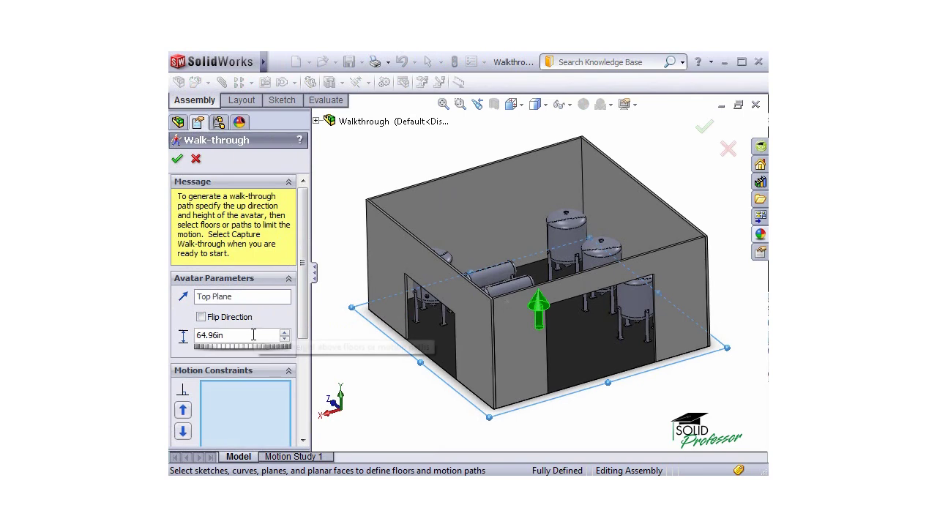
- Change the avatar height from 64.96in to 50in and scroll down to Record/Playback
{"action": "left_click_drag", "start_coordinate": [245, 334], "coordinate": [191, 335]}
{"action": "type", "text": "5"}
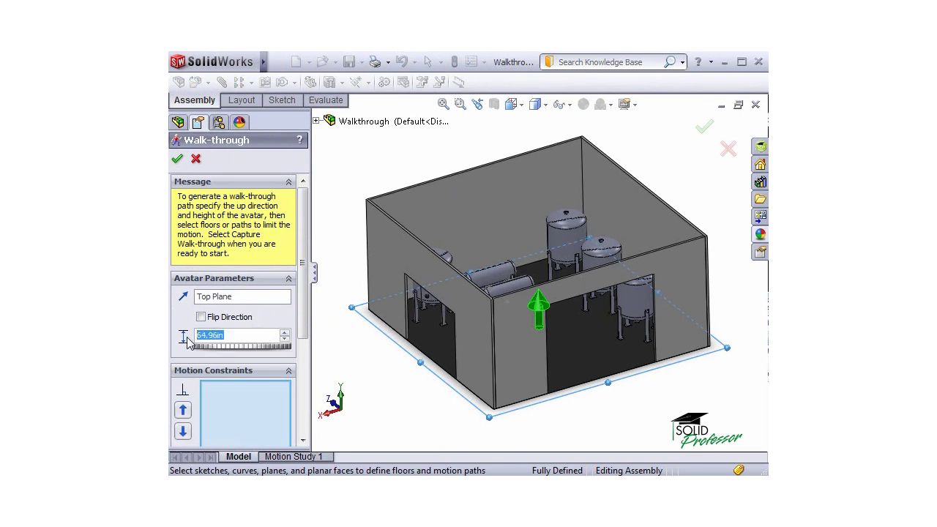
{"action": "type", "text": "0"}
{"action": "key", "text": "Return"}
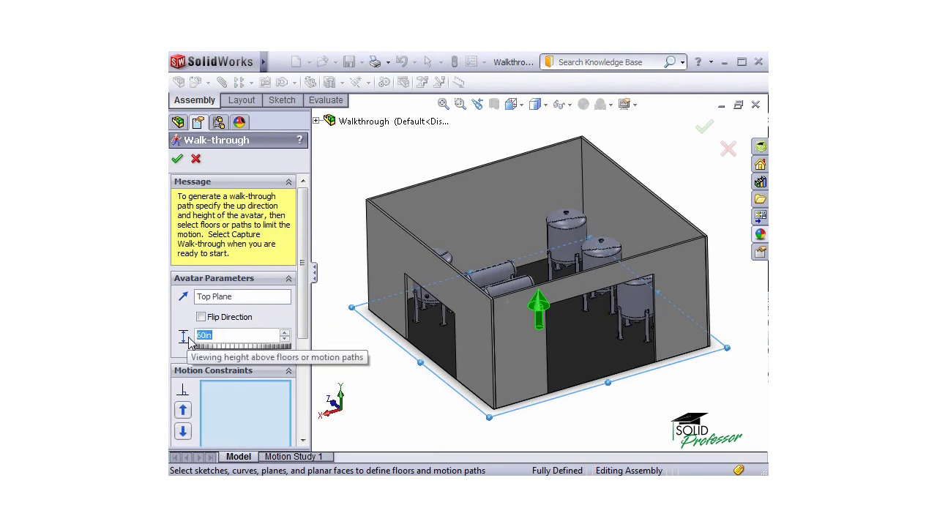
{"action": "left_click_drag", "start_coordinate": [300, 333], "coordinate": [304, 418]}
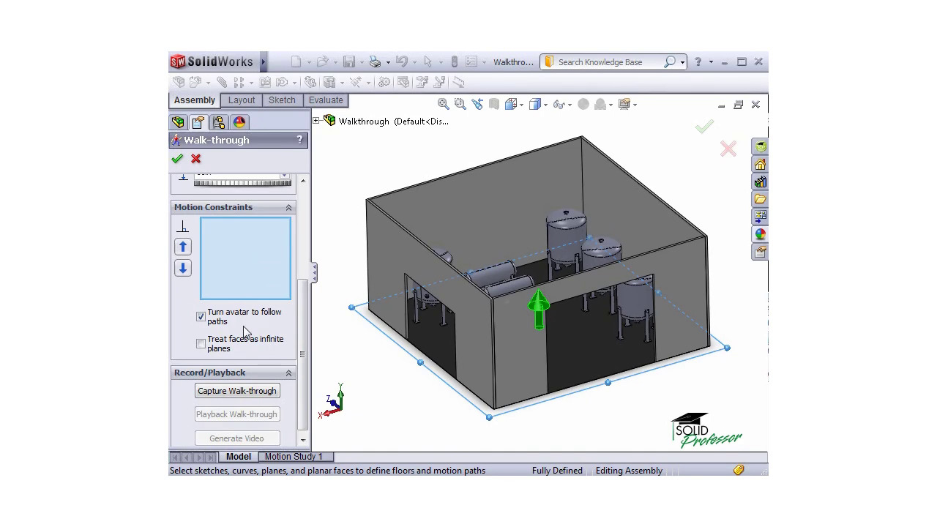
- Start walk-through capture at speed 8 and walk through the doorway to face the tanks
{"action": "left_click", "coordinate": [237, 391]}
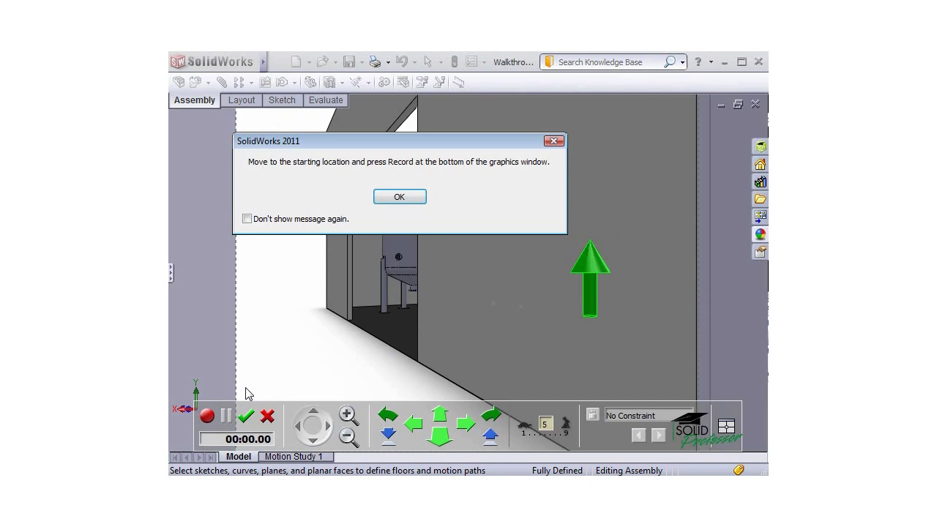
{"action": "left_click", "coordinate": [408, 199]}
{"action": "key", "text": "8"}
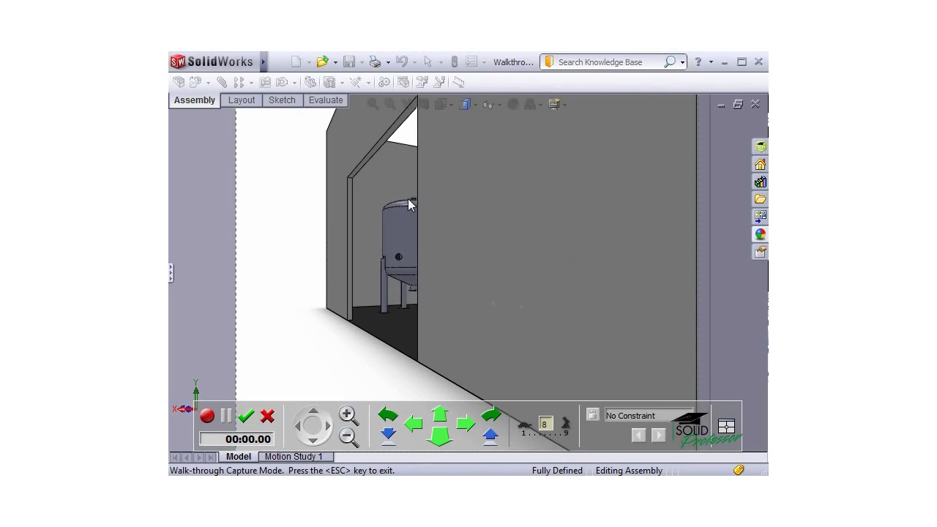
{"action": "left_click_drag", "start_coordinate": [408, 198], "coordinate": [590, 212]}
{"action": "key", "text": "Up"}
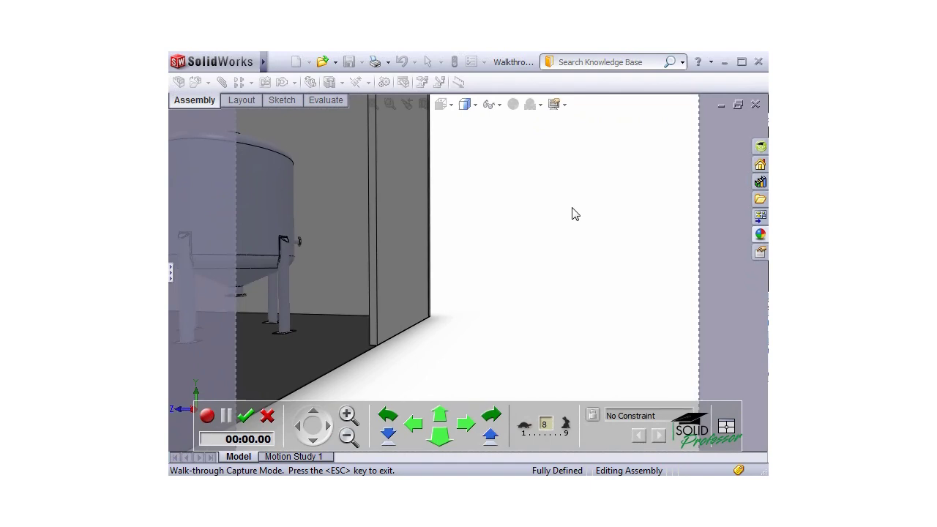
{"action": "left_click_drag", "start_coordinate": [574, 211], "coordinate": [397, 242]}
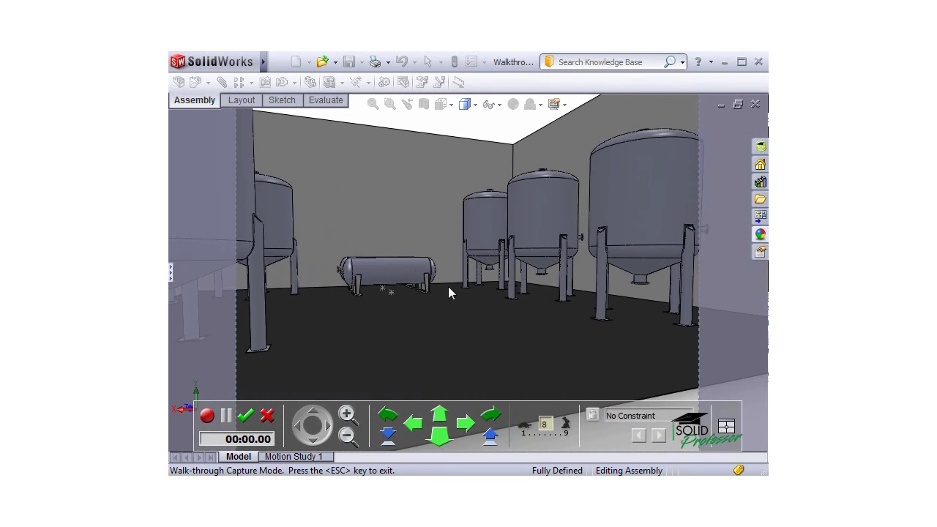
{"action": "left_click", "coordinate": [726, 427]}
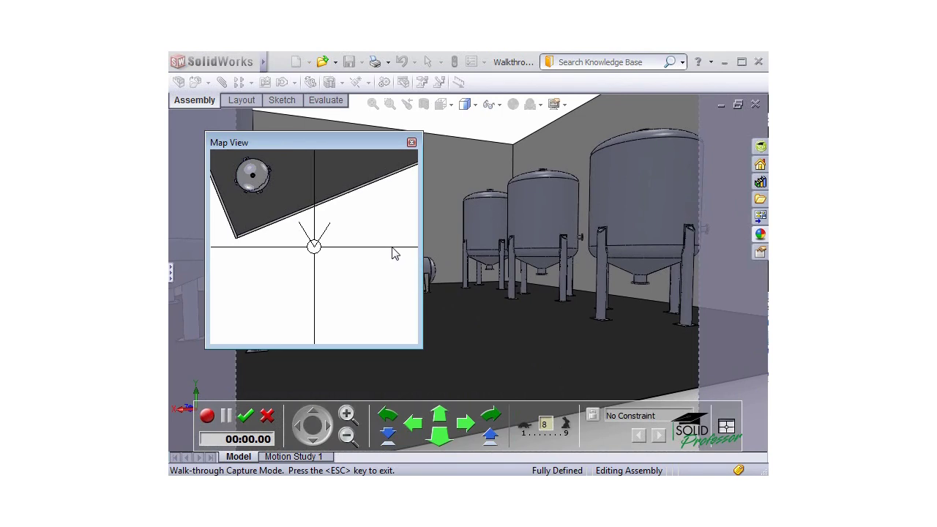
{"action": "left_click", "coordinate": [412, 142]}
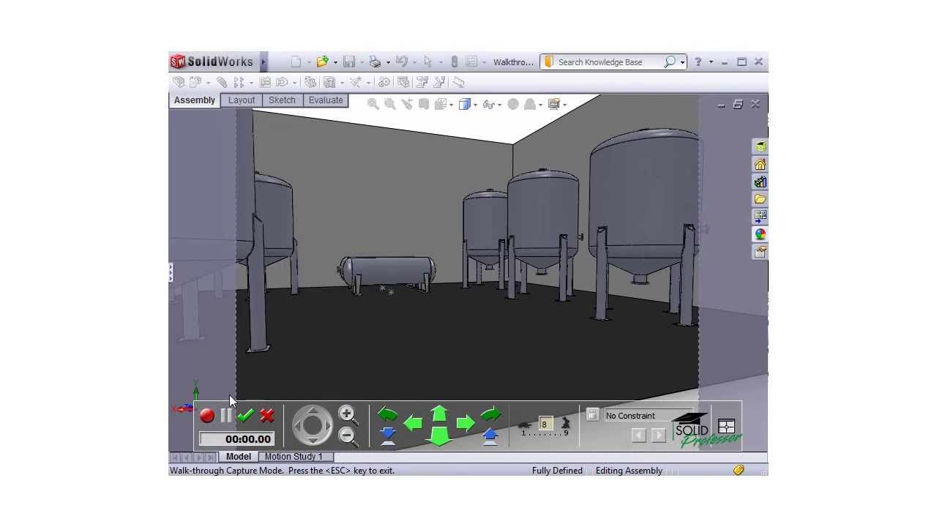
- Record a roughly 15-second path moving forward and left through the room, then accept it
{"action": "left_click", "coordinate": [209, 415]}
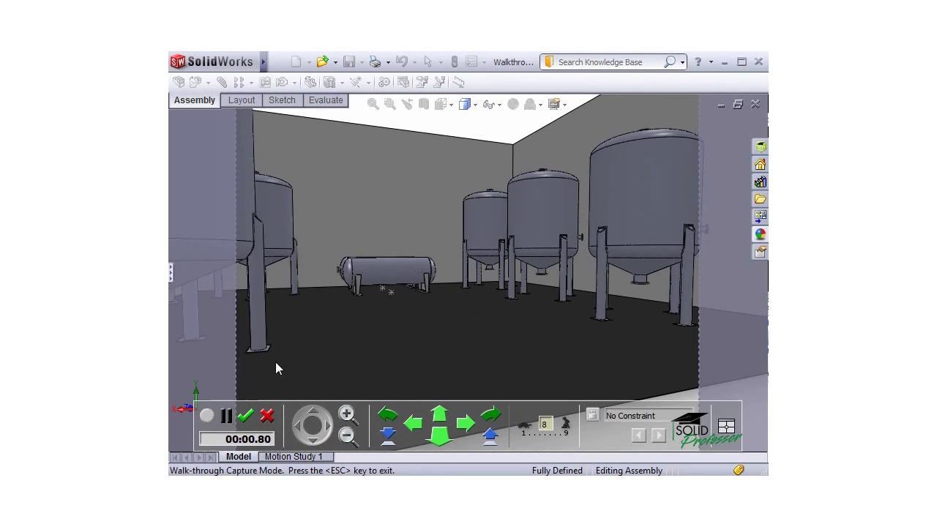
{"action": "left_click_drag", "start_coordinate": [275, 362], "coordinate": [204, 283]}
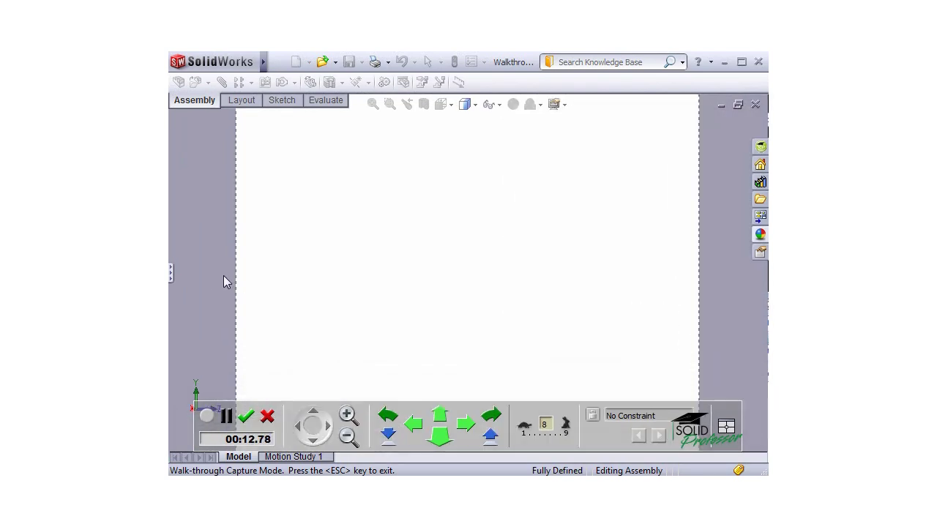
{"action": "left_click", "coordinate": [246, 417]}
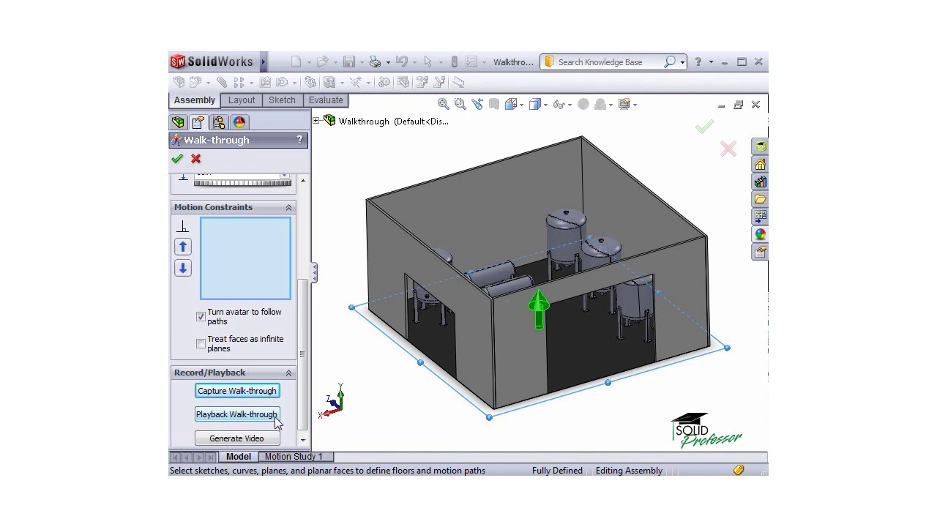
{"action": "left_click", "coordinate": [276, 416]}
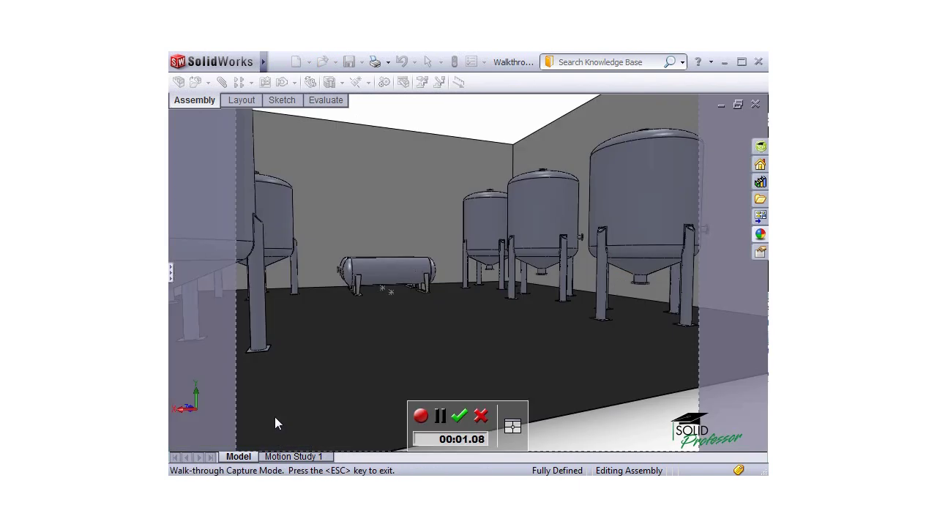
{"action": "key", "text": "Up"}
{"action": "key", "text": "Up"}
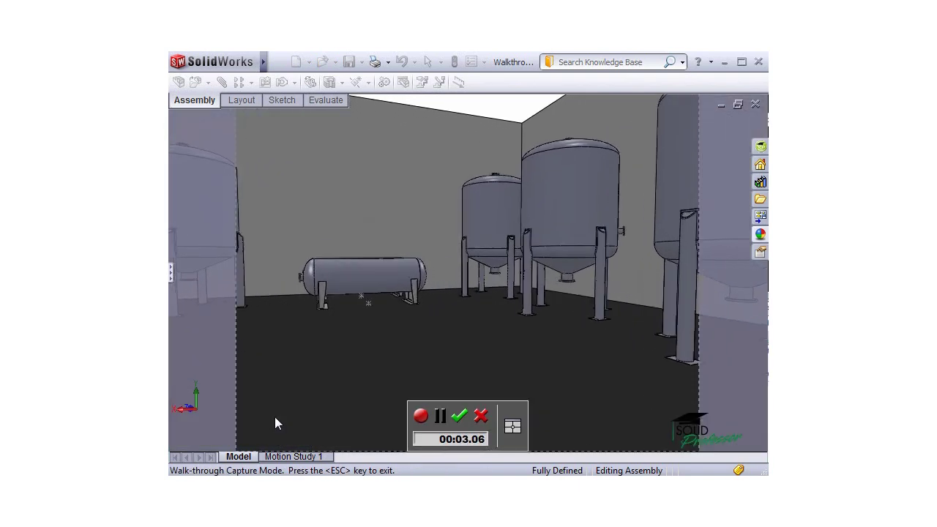
{"action": "key", "text": "Left"}
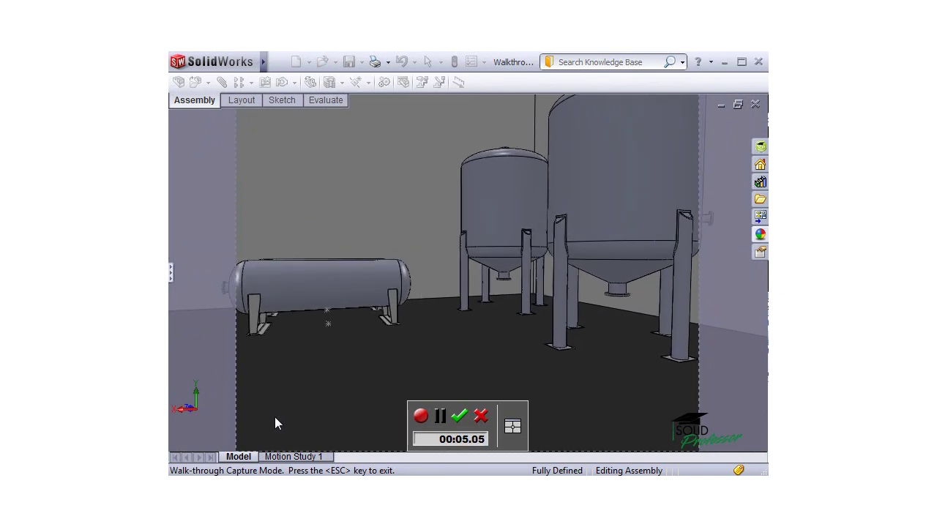
{"action": "key", "text": "Left"}
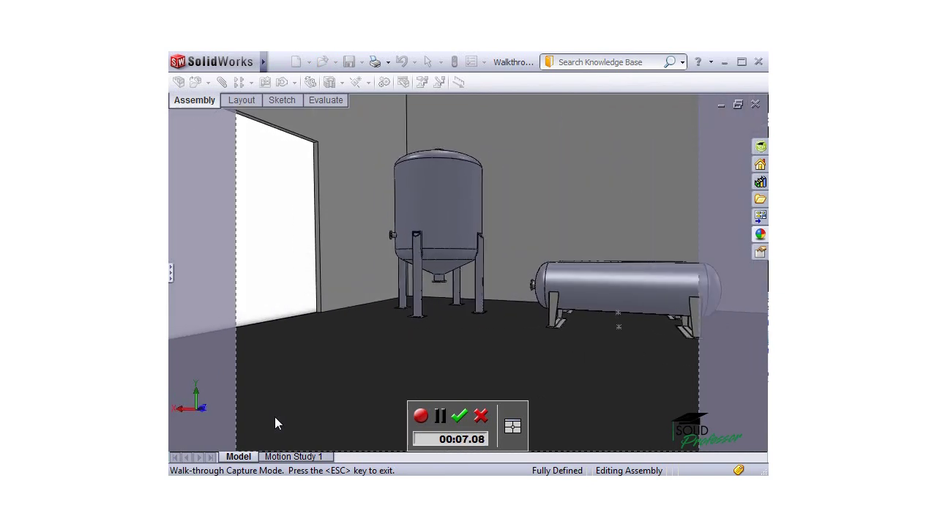
{"action": "key", "text": "Up"}
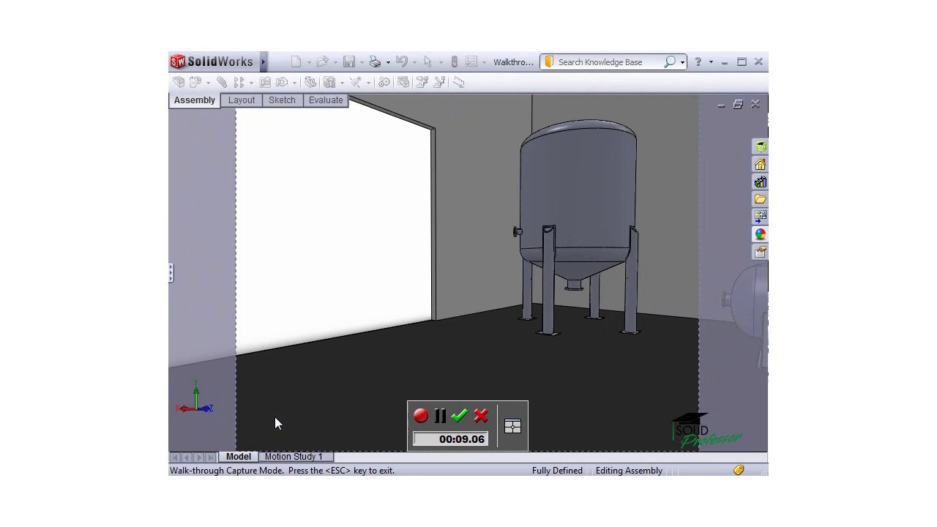
{"action": "key", "text": "Left"}
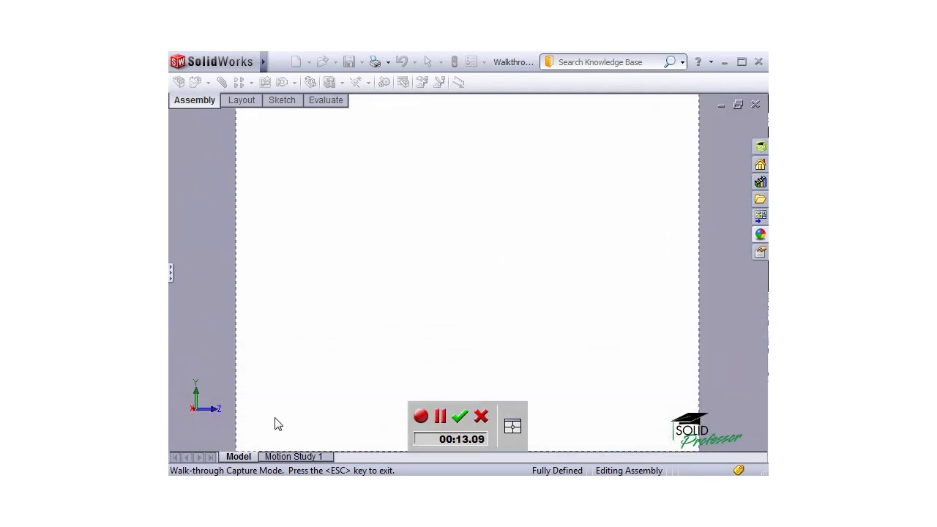
{"action": "left_click", "coordinate": [459, 417]}
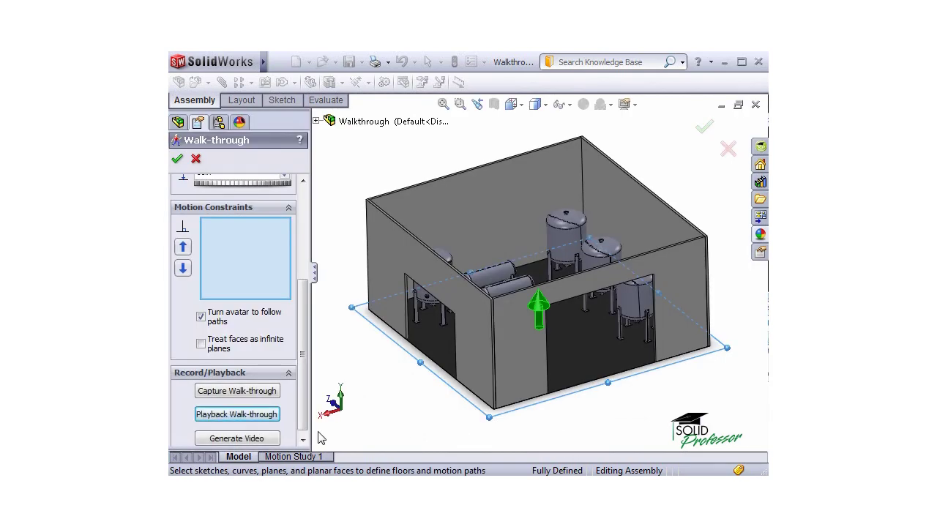
- Export the walk-through as Walkthrough.avi in AVI format at 820×634 and 7.5 fps
{"action": "left_click", "coordinate": [272, 439]}
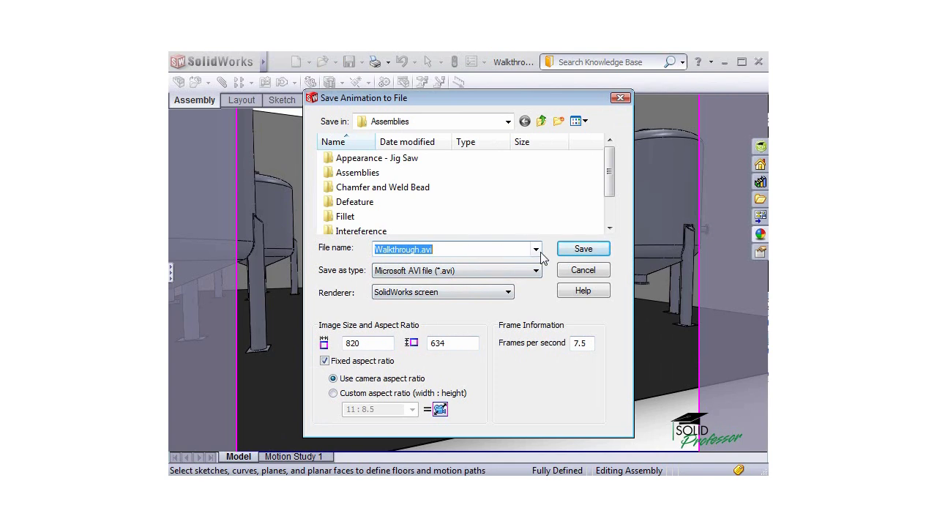
{"action": "left_click", "coordinate": [569, 254]}
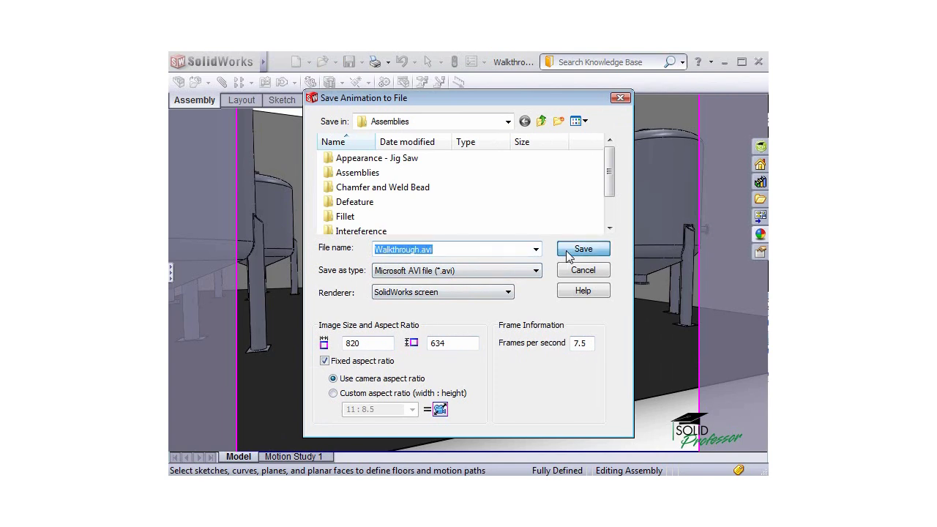